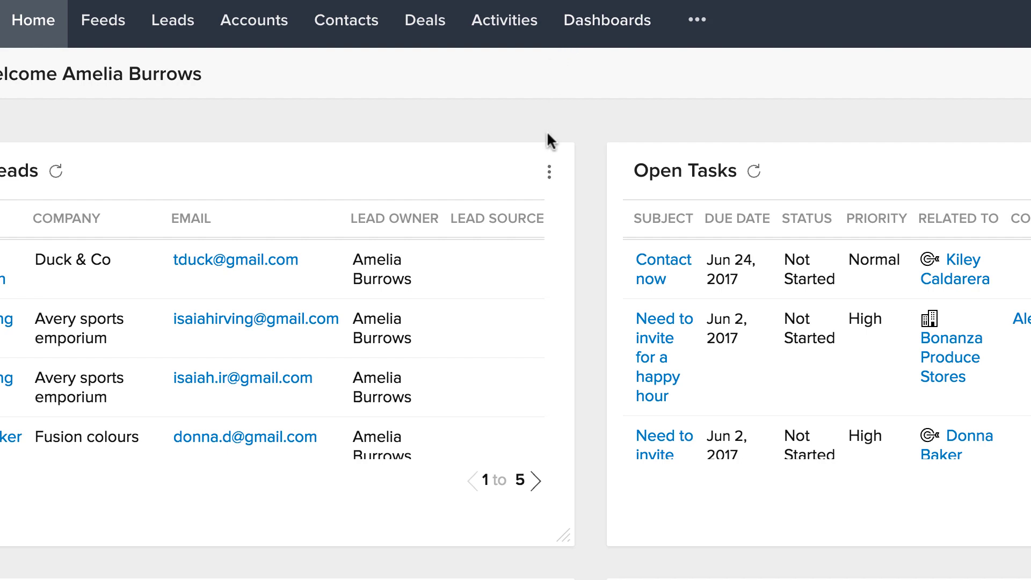
From the Leads list, choose Import Leads from the Import menu
{"action": "left_click", "coordinate": [178, 39]}
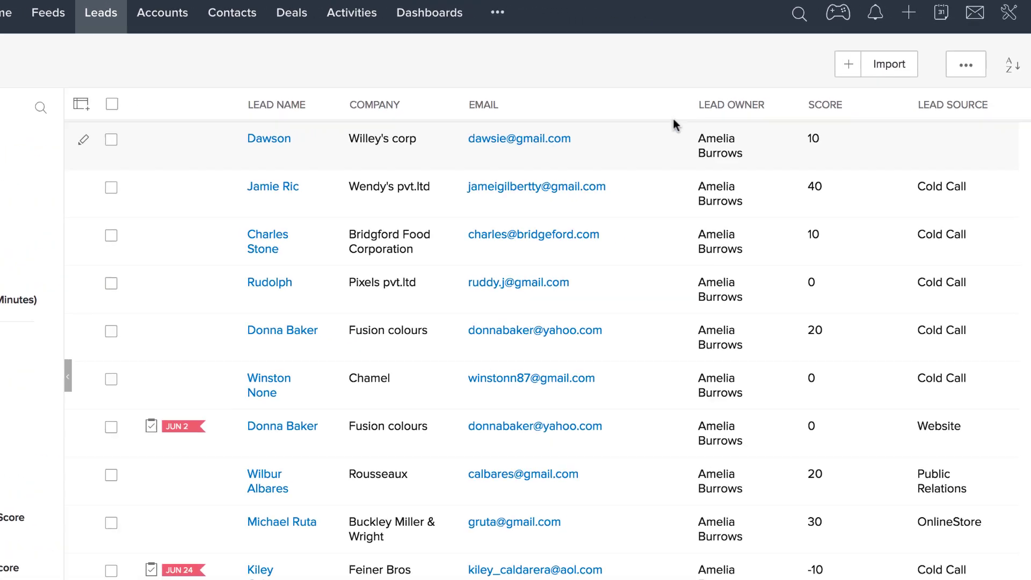
{"action": "left_click", "coordinate": [889, 73]}
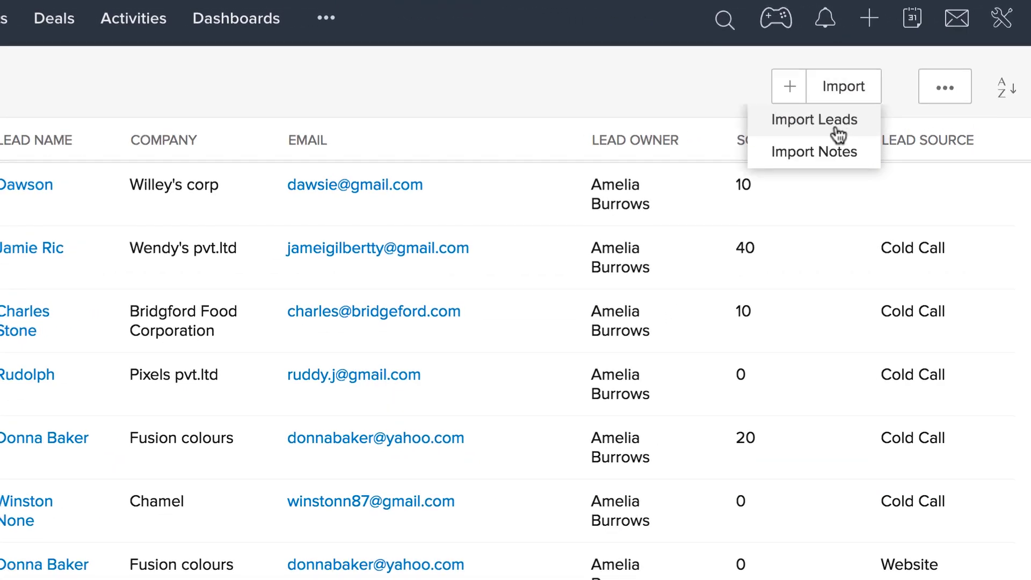
{"action": "left_click", "coordinate": [835, 123]}
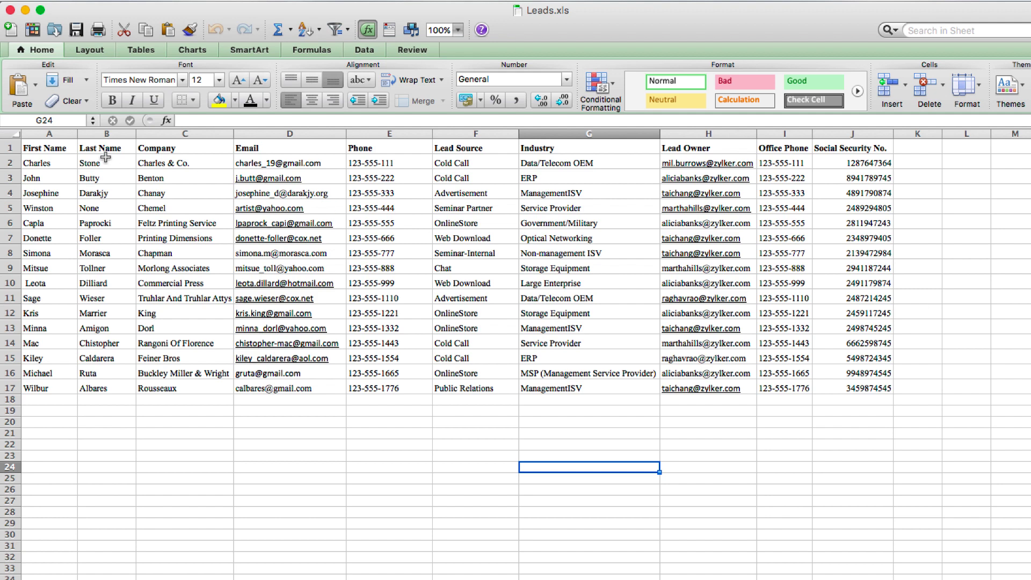
Inspect the Leads.xls header row and the Last Name and Company columns in Excel
{"action": "left_click", "coordinate": [10, 149]}
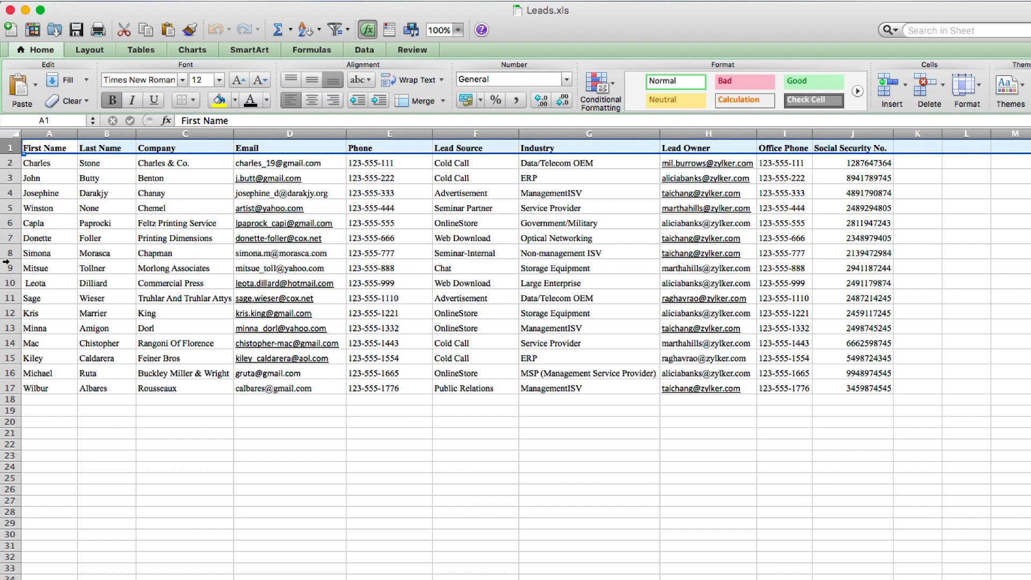
{"action": "left_click", "coordinate": [109, 134]}
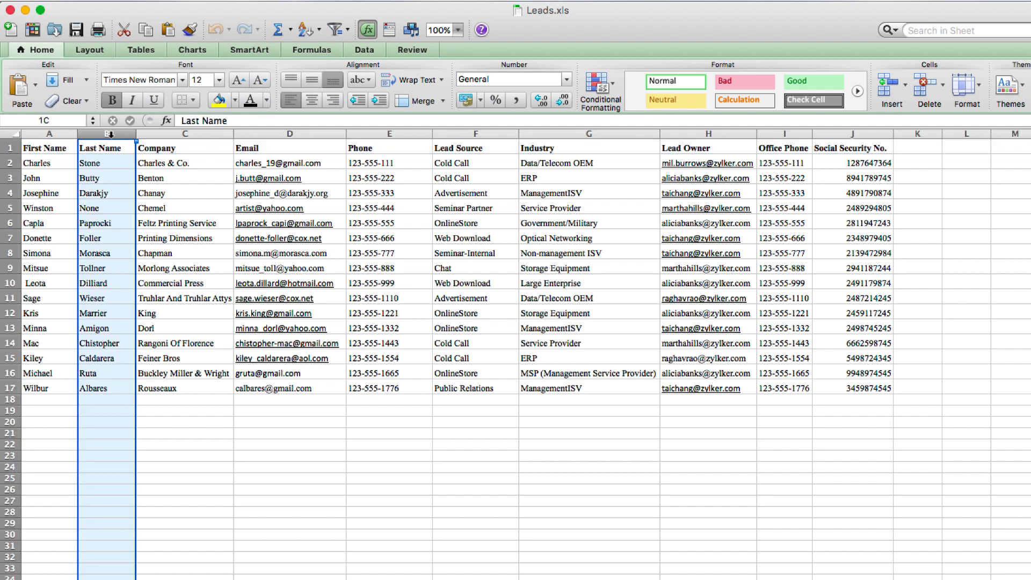
{"action": "left_click", "coordinate": [165, 134]}
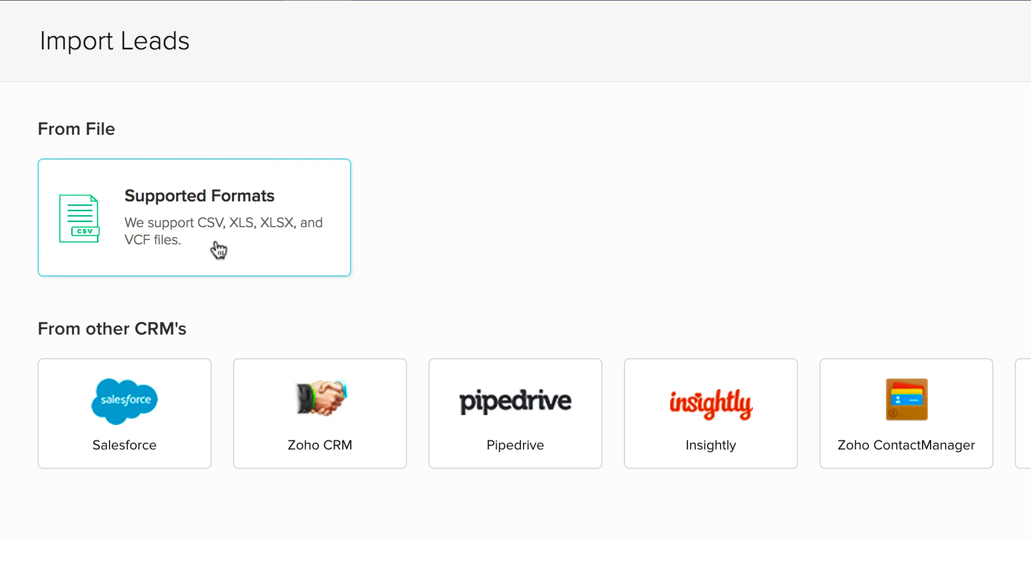
Choose file import and upload the Leads file
{"action": "left_click", "coordinate": [218, 250]}
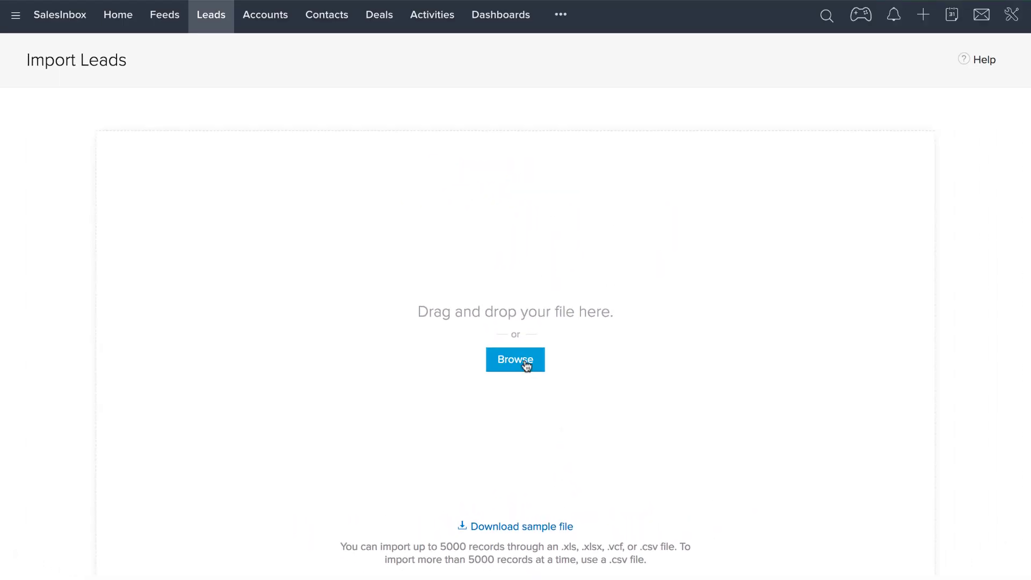
{"action": "left_click", "coordinate": [527, 365]}
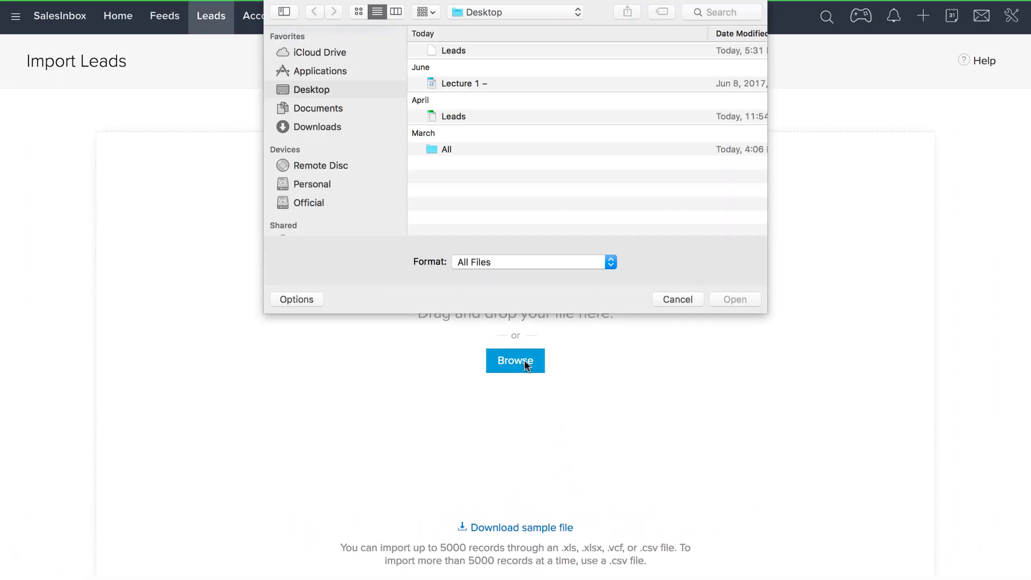
{"action": "left_click", "coordinate": [454, 50]}
{"action": "left_click", "coordinate": [741, 300]}
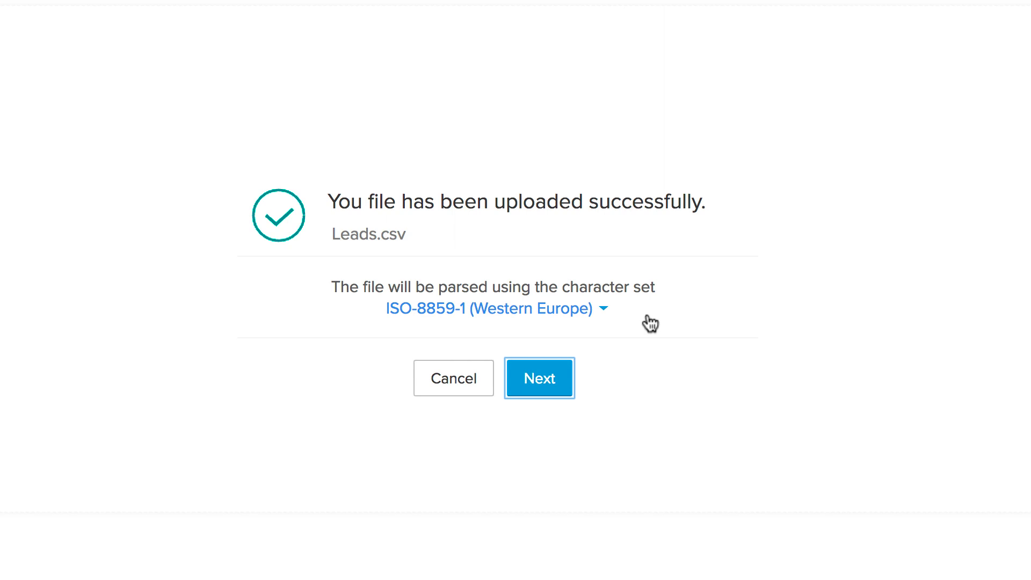
Keep the ISO-8859-1 (Western Europe) character set and continue
{"action": "left_click", "coordinate": [603, 310]}
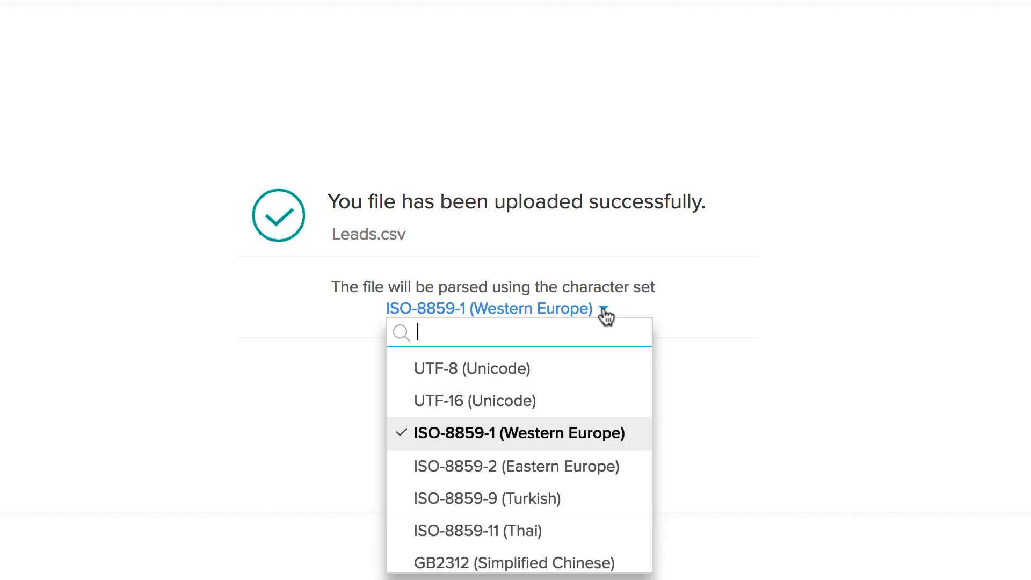
{"action": "left_click", "coordinate": [740, 324]}
{"action": "left_click", "coordinate": [542, 386]}
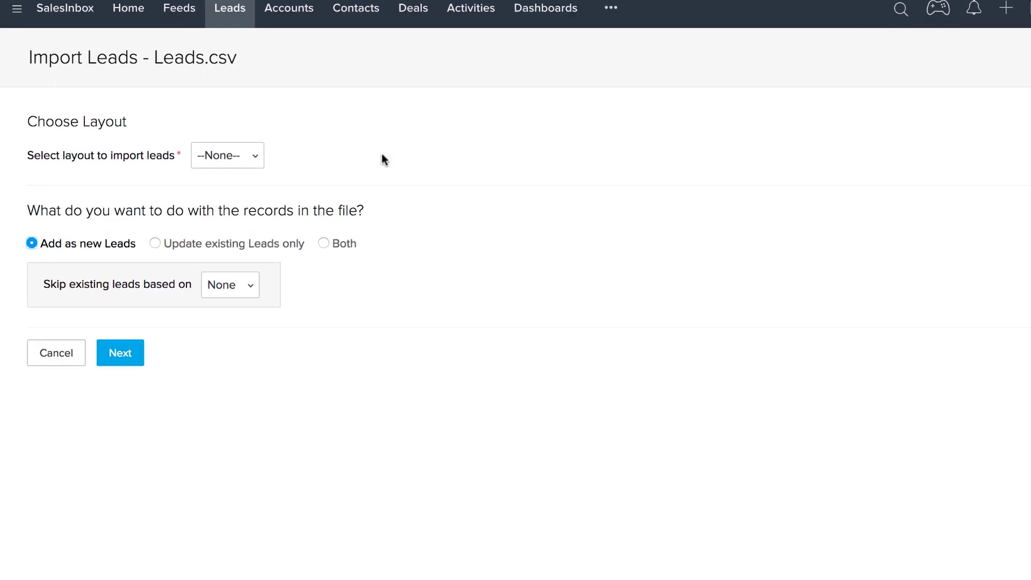
Import into Standard Layout as new leads, skipping leads with a matching Email
{"action": "left_click", "coordinate": [230, 154]}
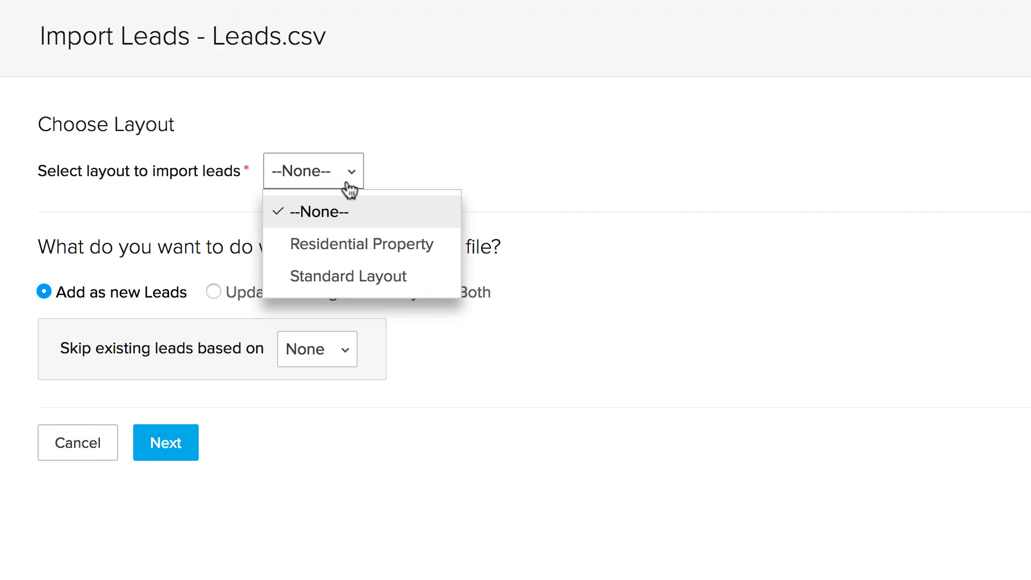
{"action": "left_click", "coordinate": [364, 276]}
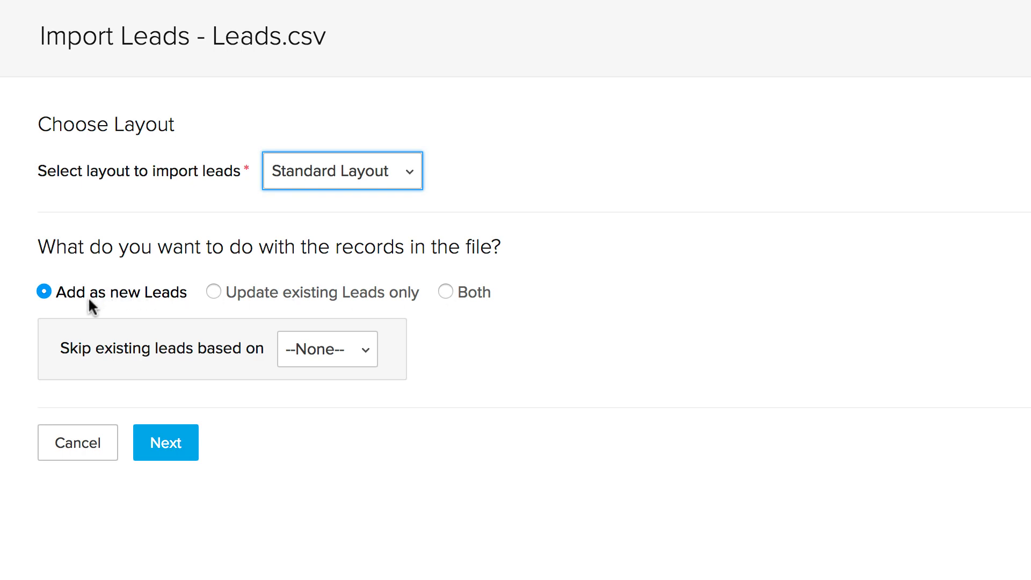
{"action": "left_click", "coordinate": [359, 364]}
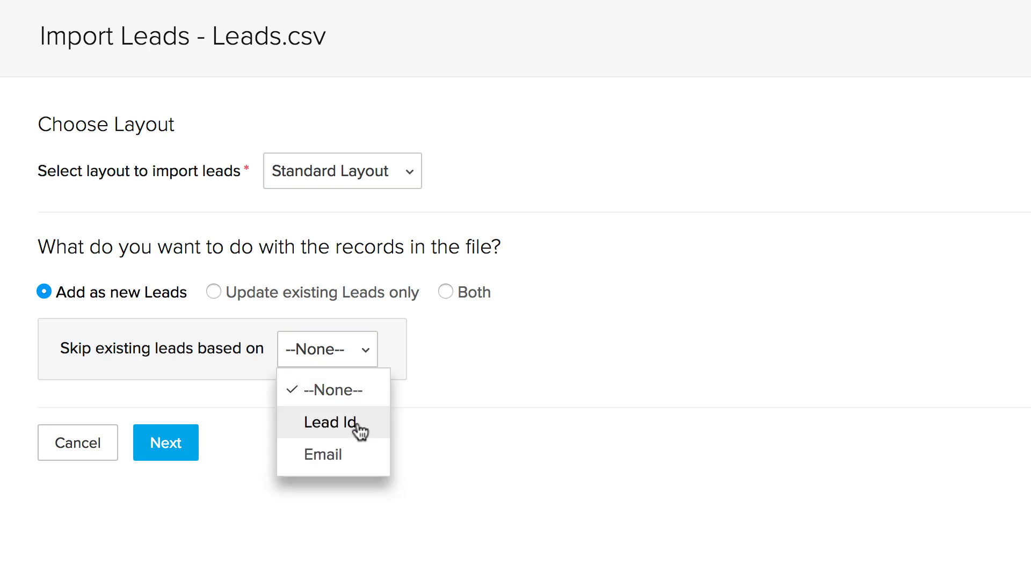
{"action": "left_click", "coordinate": [359, 460]}
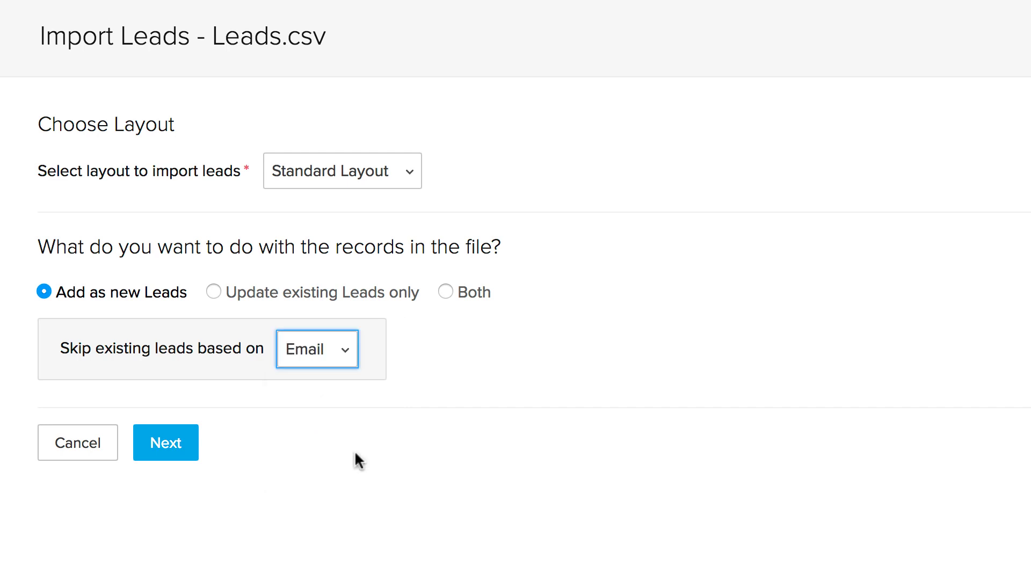
{"action": "left_click", "coordinate": [175, 448]}
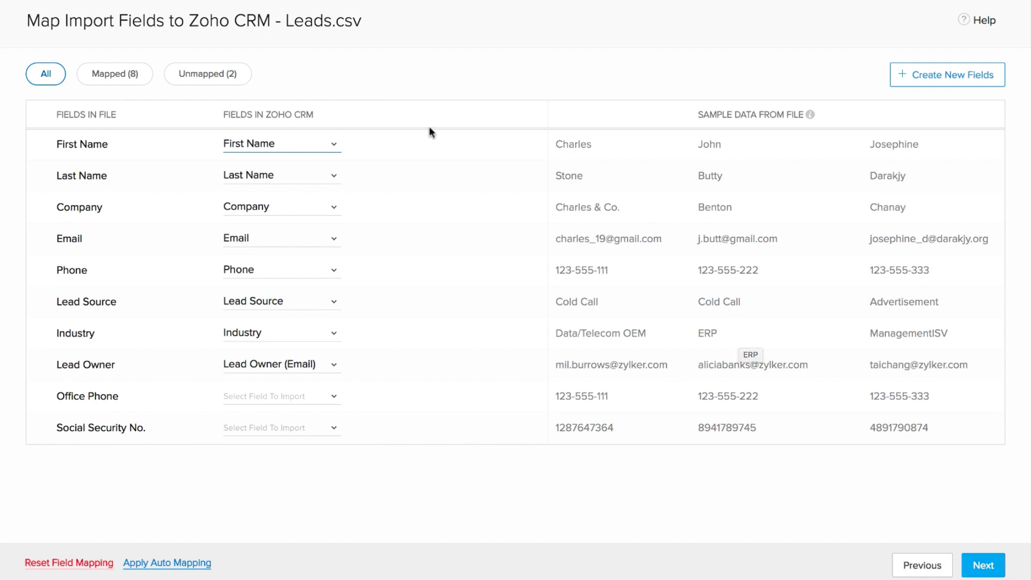
Review the First Name mapping, filter to unmapped fields, and start creating new fields
{"action": "left_click", "coordinate": [333, 146]}
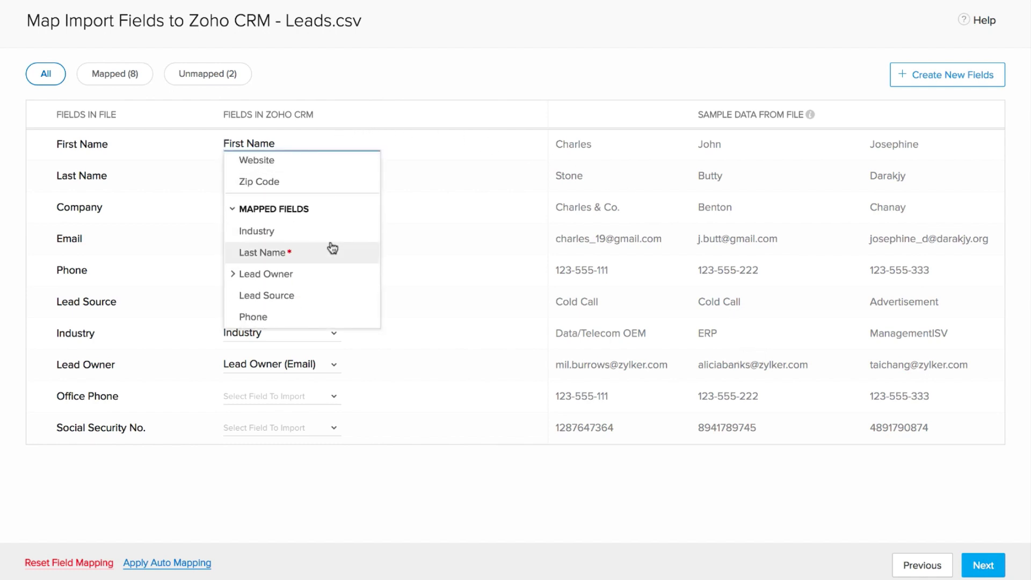
{"action": "scroll", "coordinate": [331, 246], "scroll_direction": "up", "scroll_amount": 5}
{"action": "left_click", "coordinate": [438, 219]}
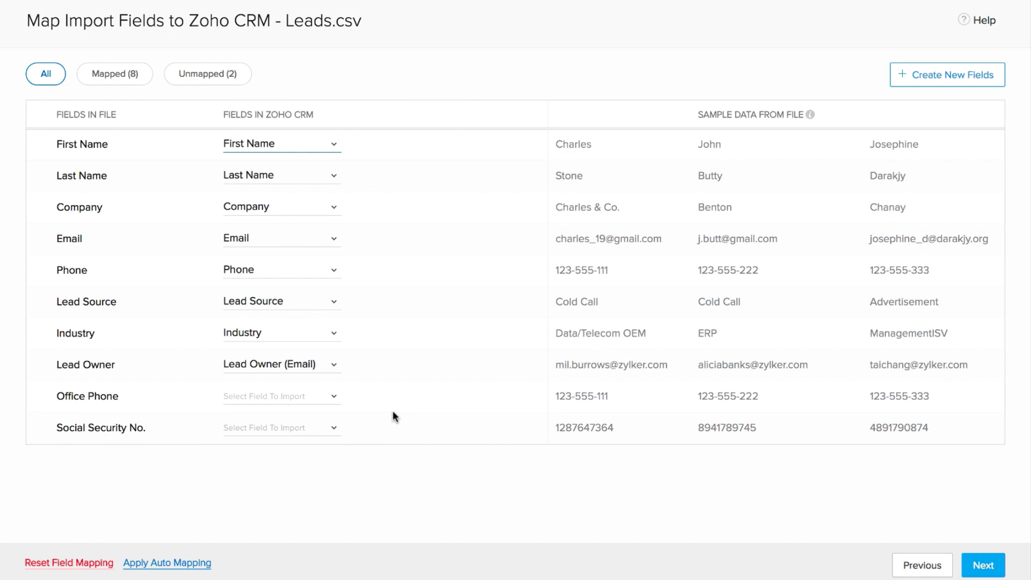
{"action": "left_click", "coordinate": [119, 81]}
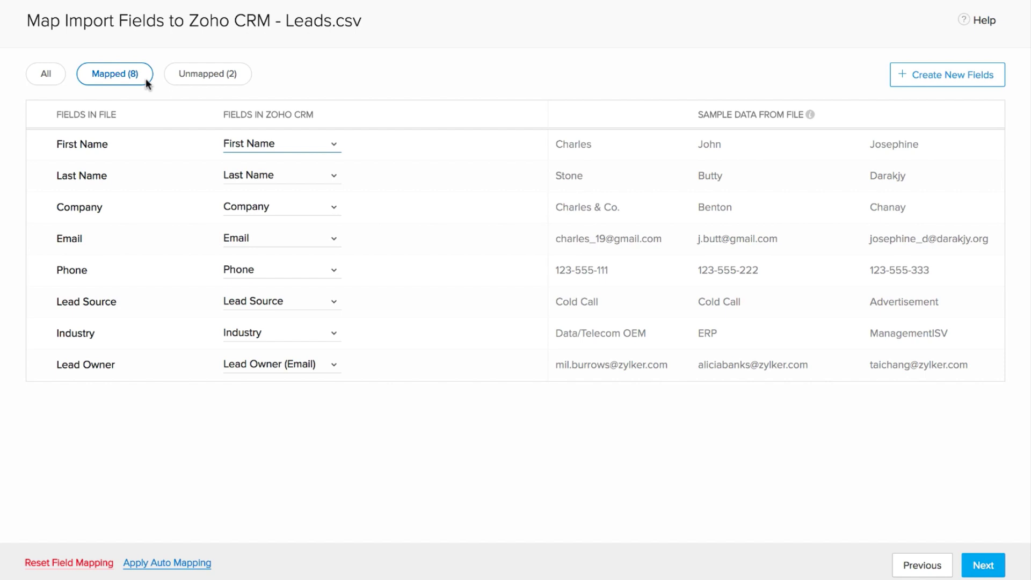
{"action": "left_click", "coordinate": [206, 82]}
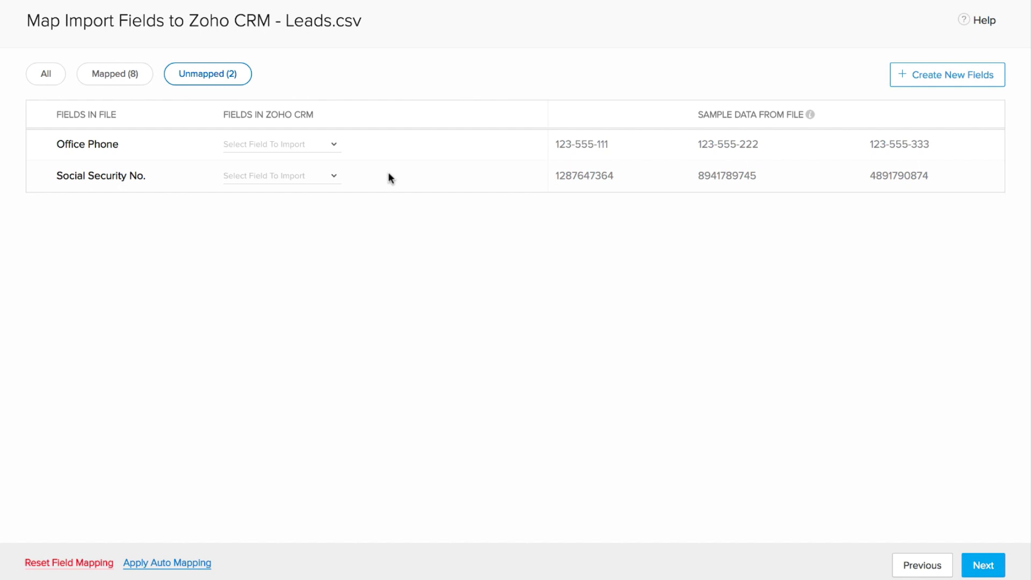
{"action": "left_click", "coordinate": [940, 86]}
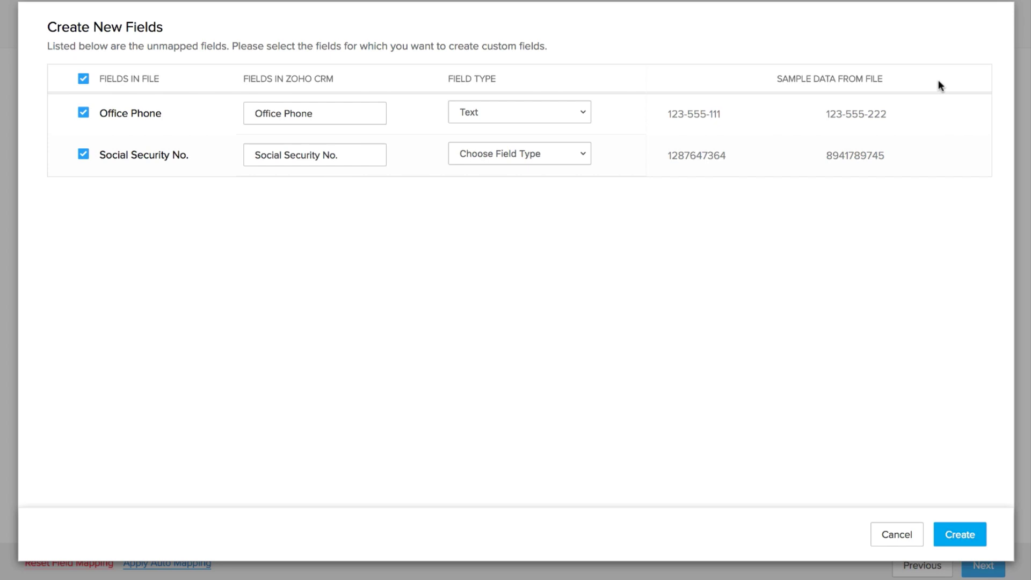
Create Office Phone and Social Security No. as Integer fields, then proceed to assignment
{"action": "left_click", "coordinate": [559, 114]}
{"action": "left_click", "coordinate": [550, 176]}
{"action": "left_click", "coordinate": [525, 156]}
{"action": "left_click", "coordinate": [521, 220]}
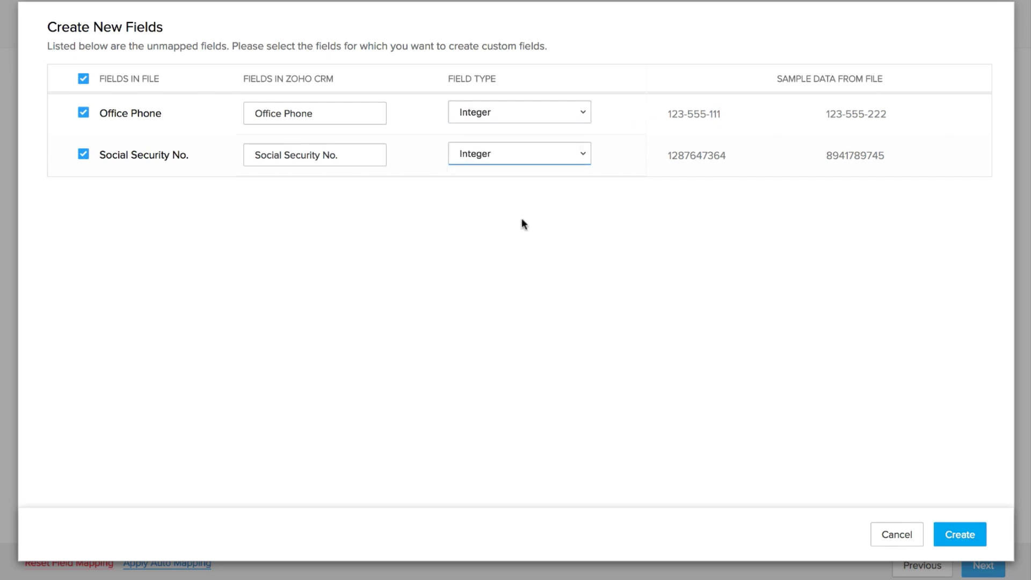
{"action": "left_click", "coordinate": [951, 537]}
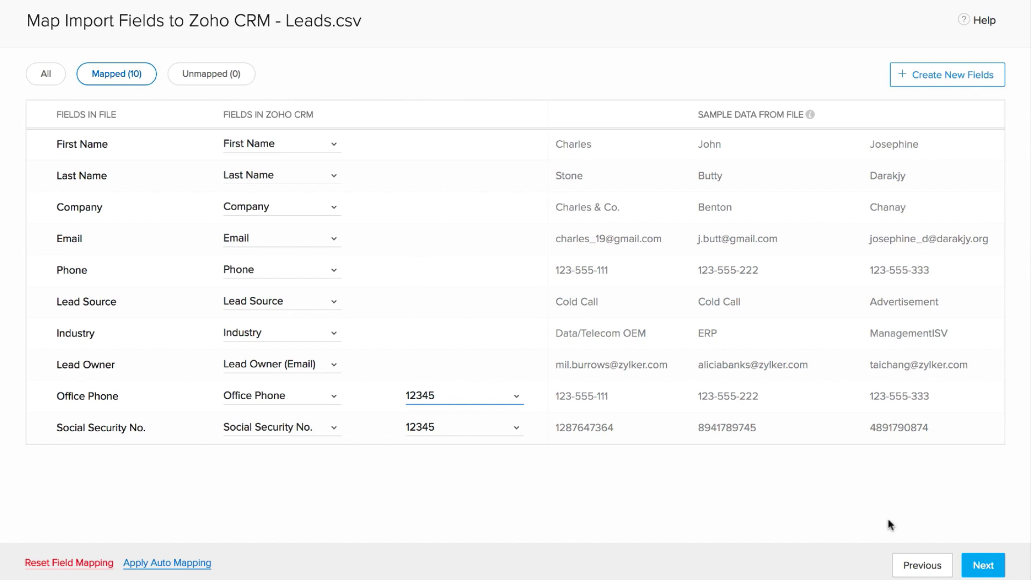
{"action": "left_click", "coordinate": [981, 567]}
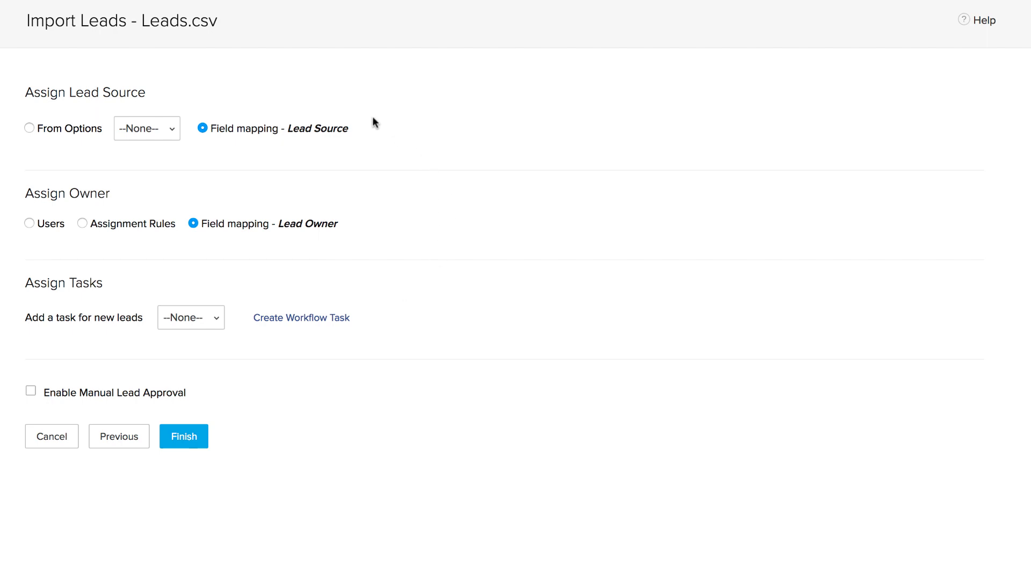
{"action": "left_click", "coordinate": [30, 129]}
{"action": "left_click", "coordinate": [147, 137]}
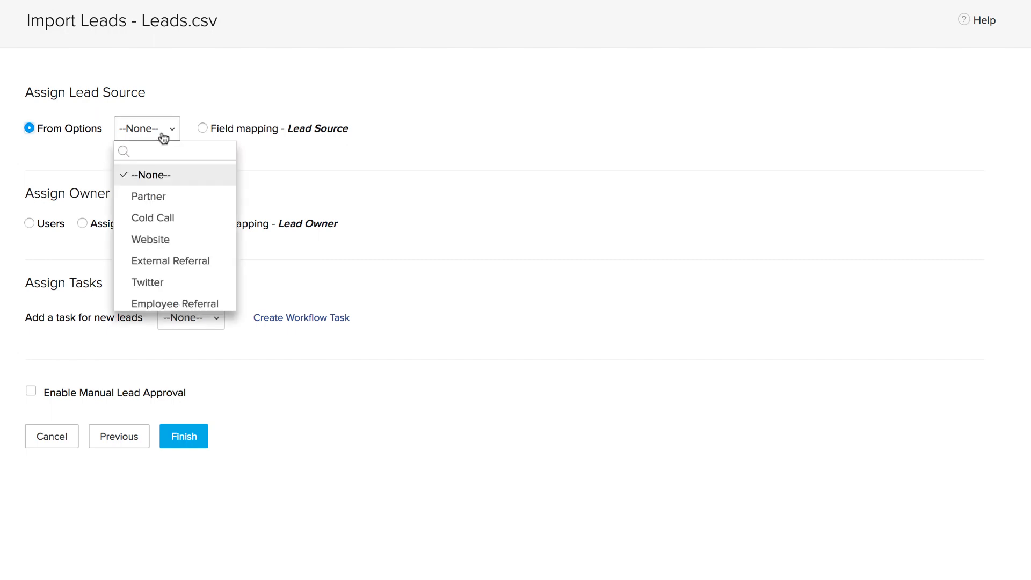
{"action": "scroll", "coordinate": [189, 253], "scroll_direction": "down", "scroll_amount": 3}
{"action": "scroll", "coordinate": [188, 252], "scroll_direction": "down", "scroll_amount": 2}
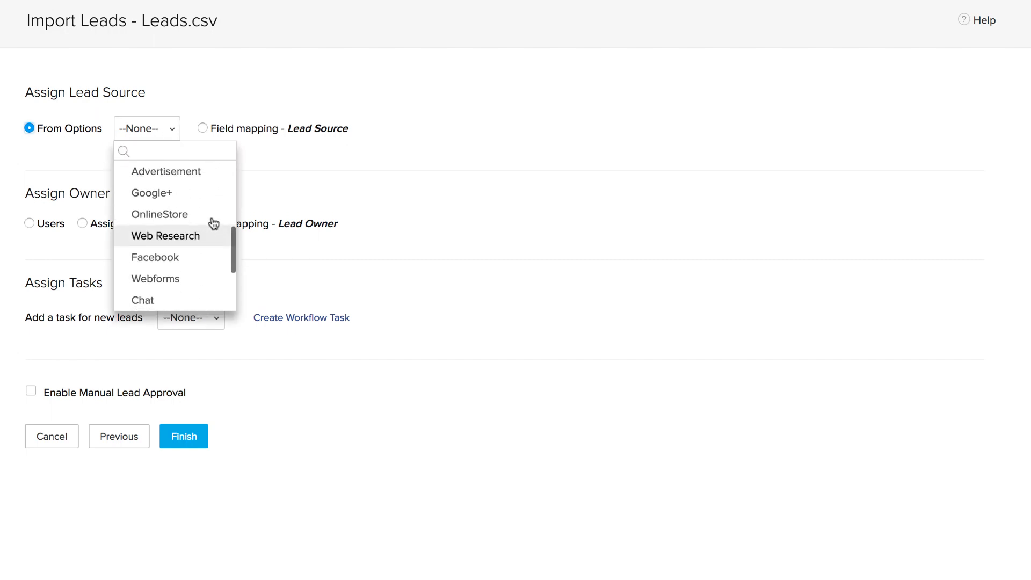
{"action": "left_click", "coordinate": [279, 151]}
{"action": "left_click", "coordinate": [203, 128]}
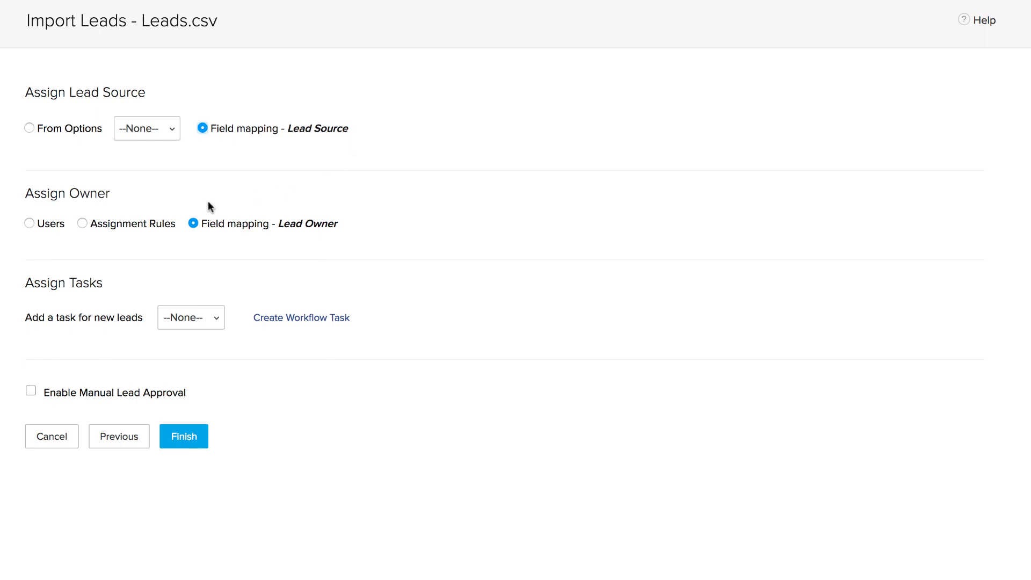
{"action": "left_click", "coordinate": [25, 228]}
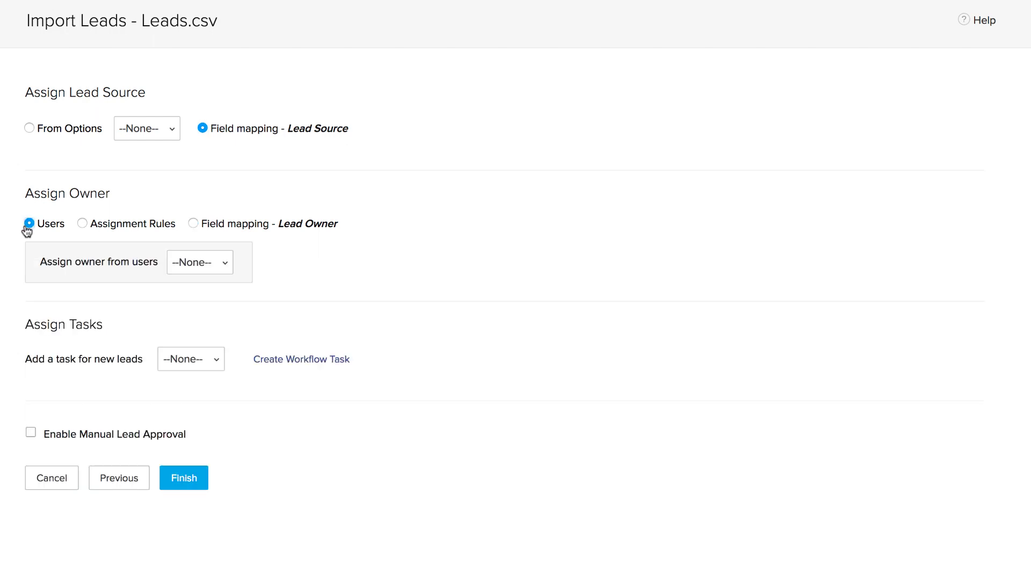
{"action": "left_click", "coordinate": [211, 263]}
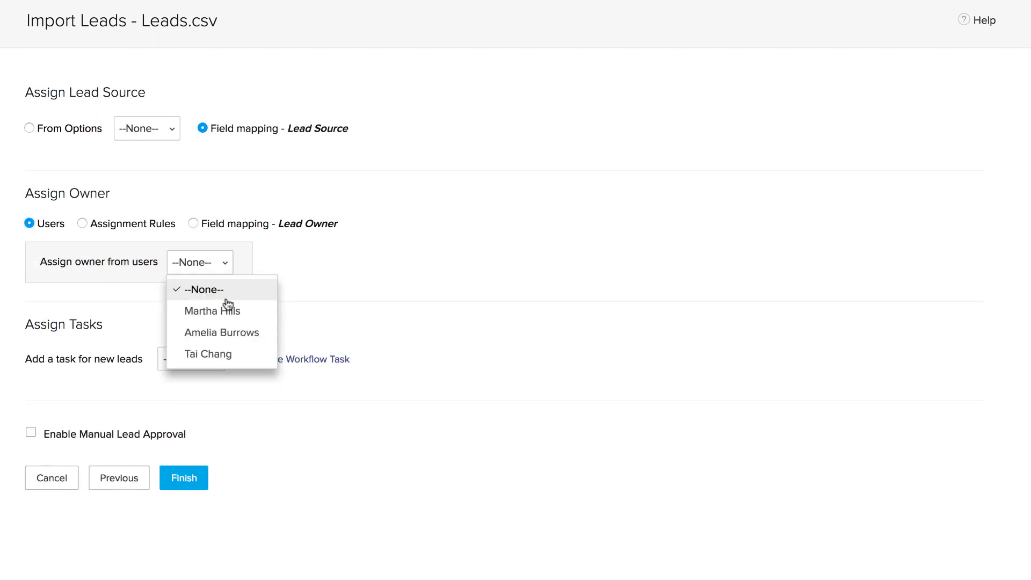
{"action": "left_click", "coordinate": [82, 225]}
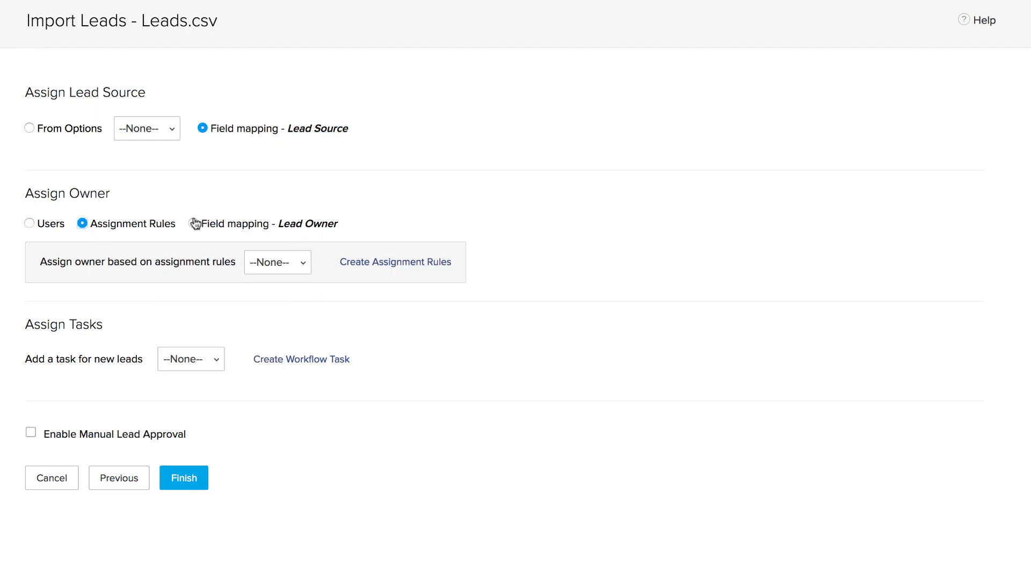
{"action": "left_click", "coordinate": [194, 226]}
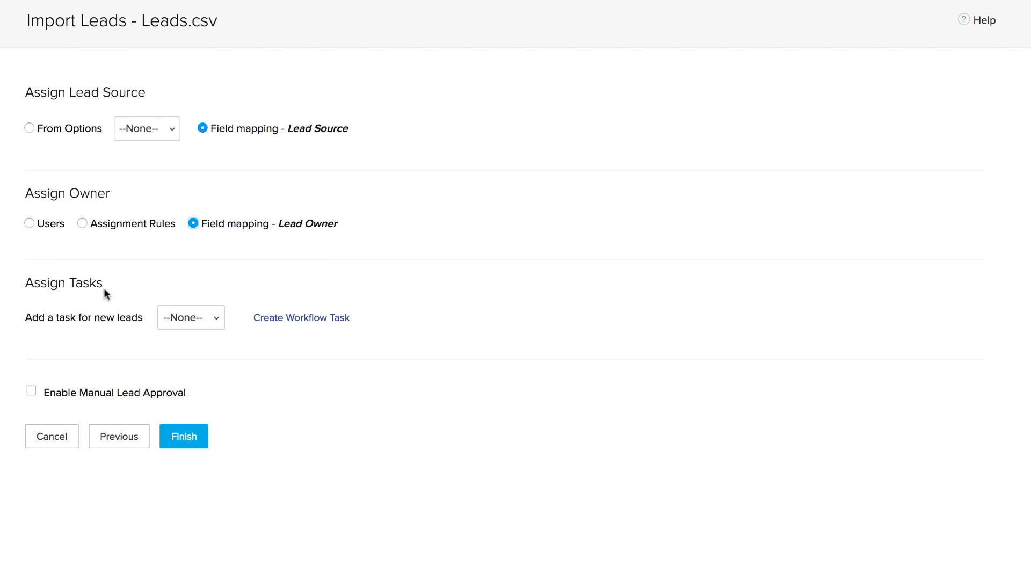
Add an Introductory Call task, enable Manual Lead Approval, and finish the import
{"action": "left_click", "coordinate": [205, 322]}
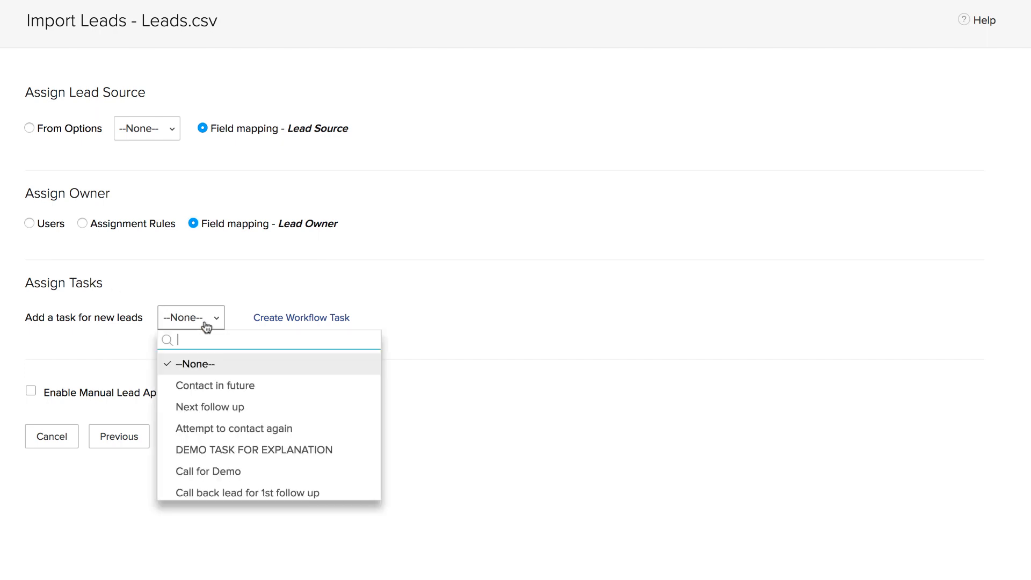
{"action": "scroll", "coordinate": [224, 463], "scroll_direction": "down", "scroll_amount": 5}
{"action": "left_click", "coordinate": [224, 451]}
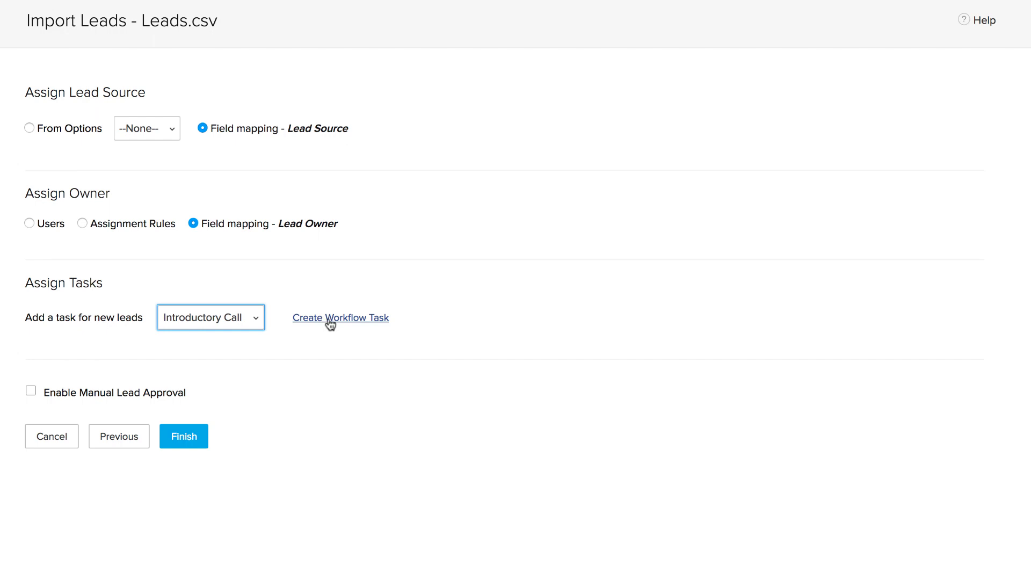
{"action": "left_click", "coordinate": [31, 392]}
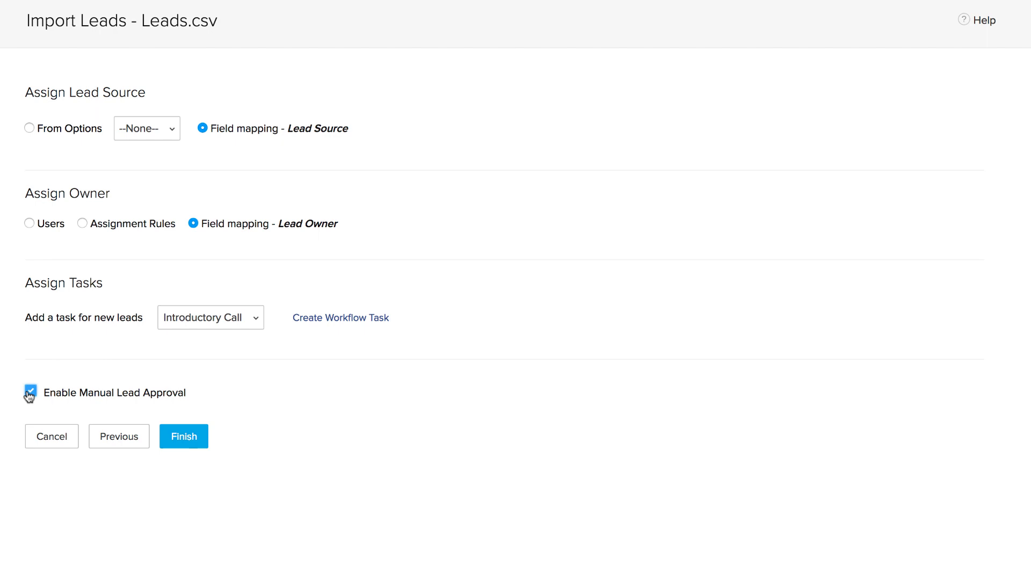
{"action": "left_click", "coordinate": [184, 443]}
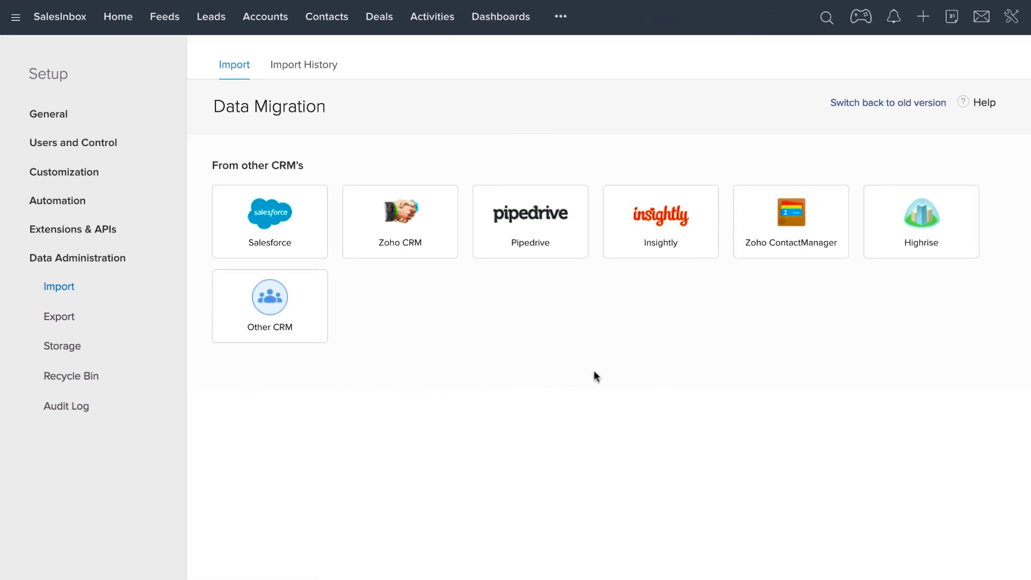
In Import History, choose Undo Import on the Leads.csv entry
{"action": "left_click", "coordinate": [326, 76]}
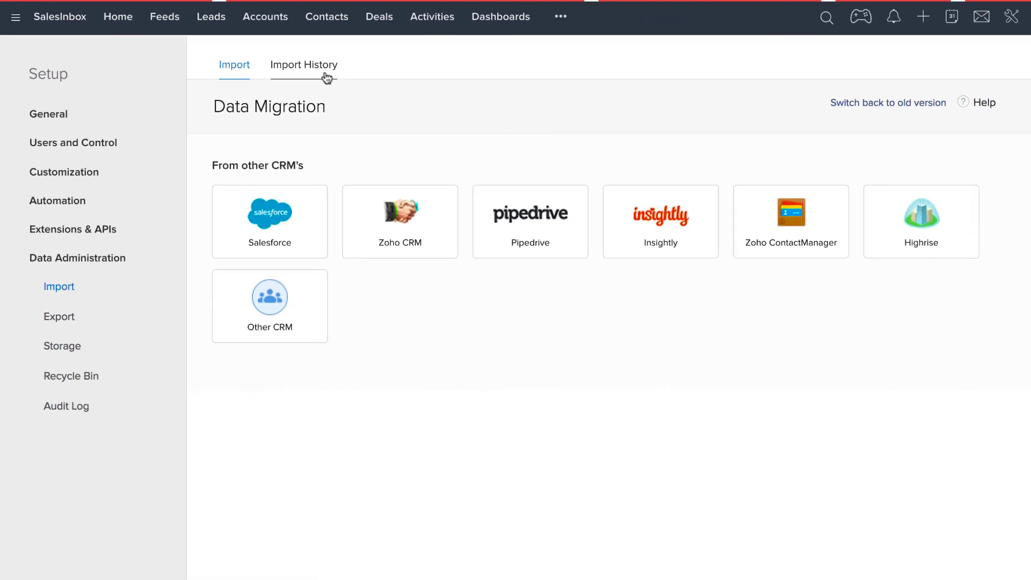
{"action": "mouse_move", "coordinate": [456, 176]}
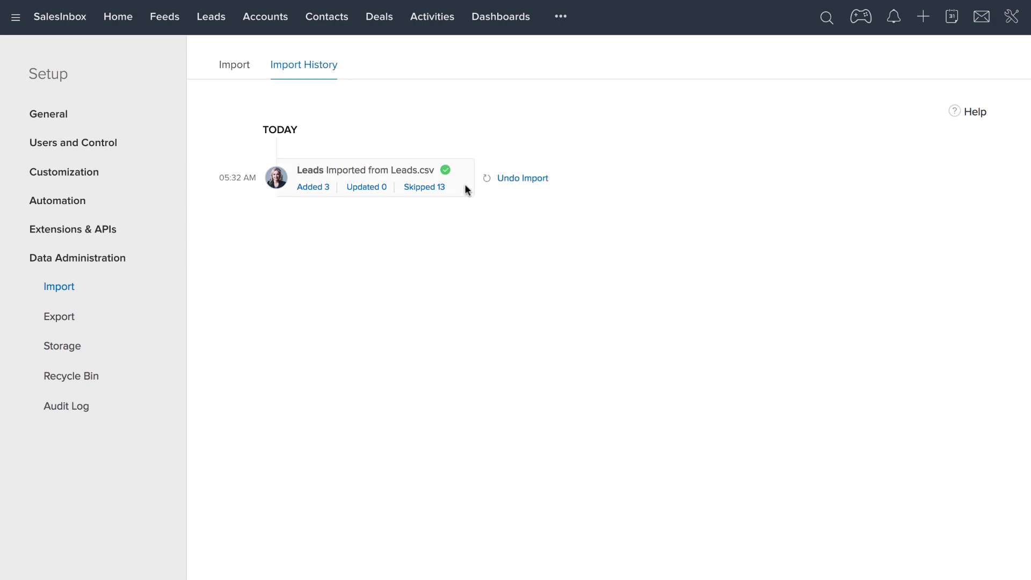
{"action": "left_click", "coordinate": [524, 180]}
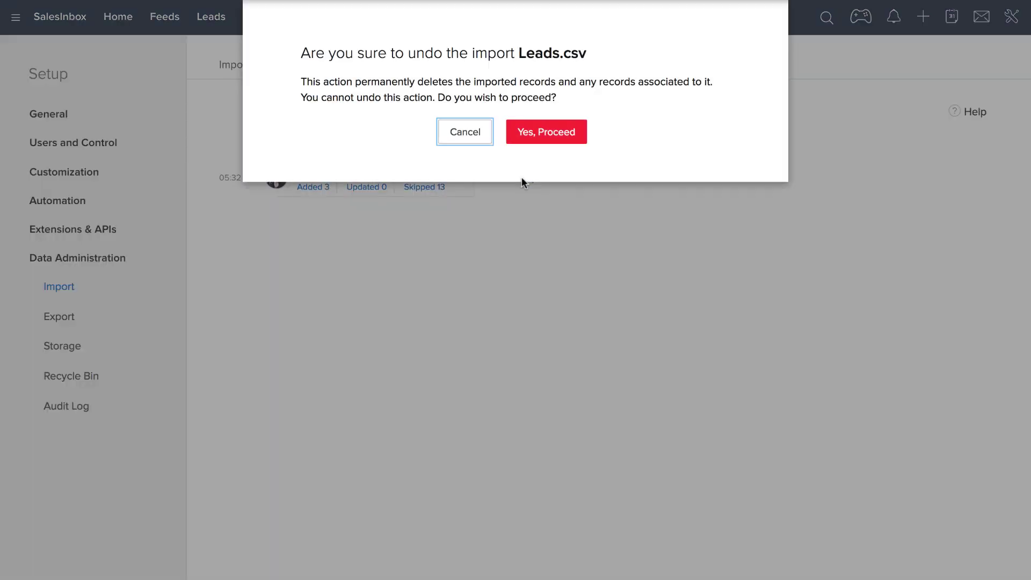